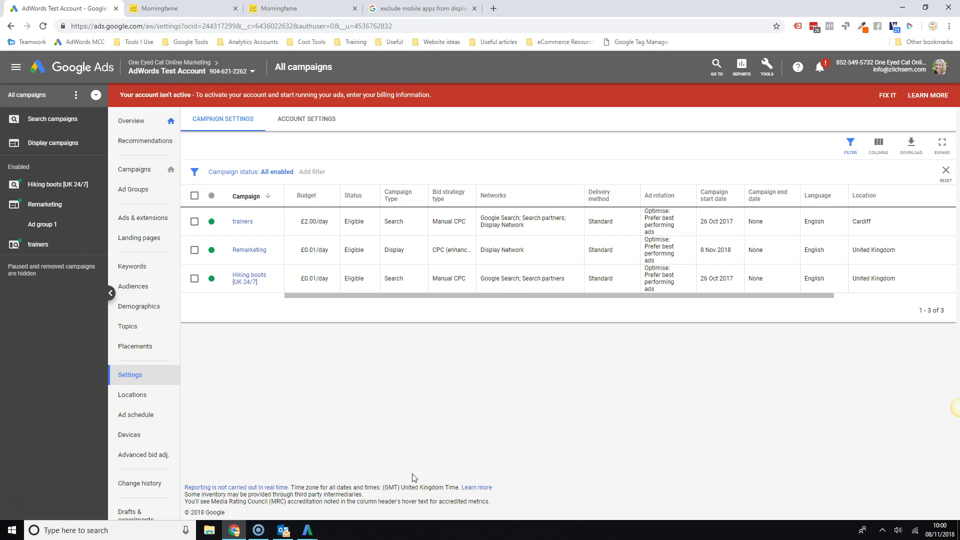
# Select Placements in the left page menu for all campaigns
pyautogui.click(413, 462)
# Show the still-empty placement exclusions list filtered to display campaigns
pyautogui.click(135, 345)
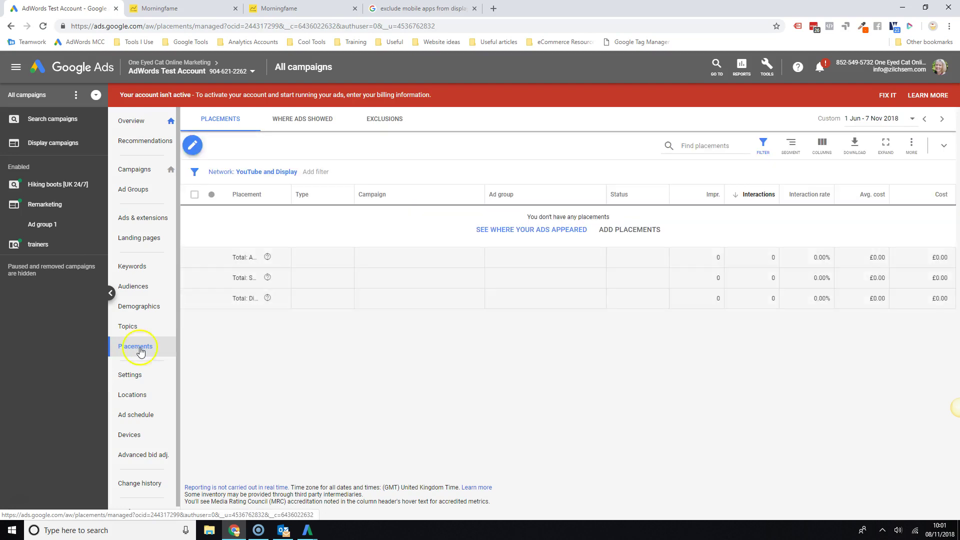
pyautogui.click(53, 143)
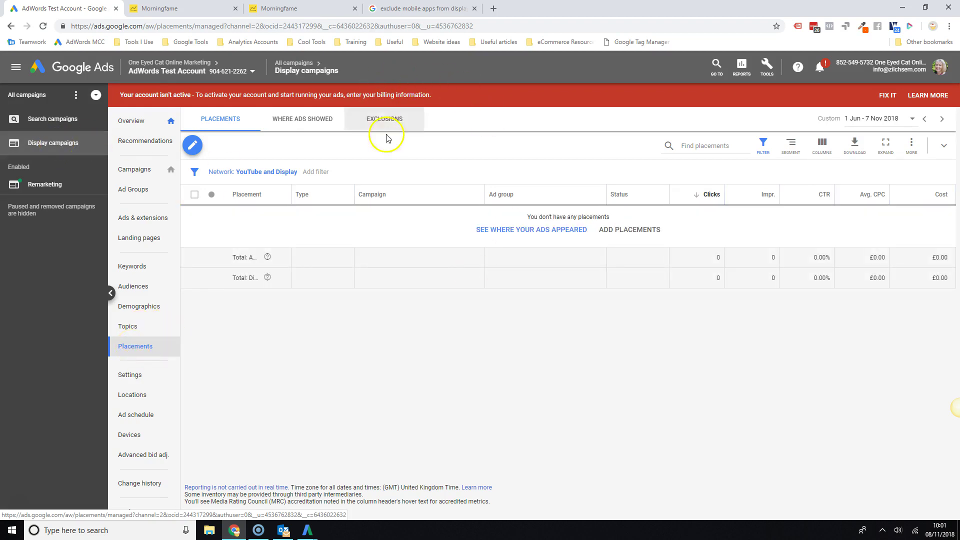
pyautogui.click(384, 119)
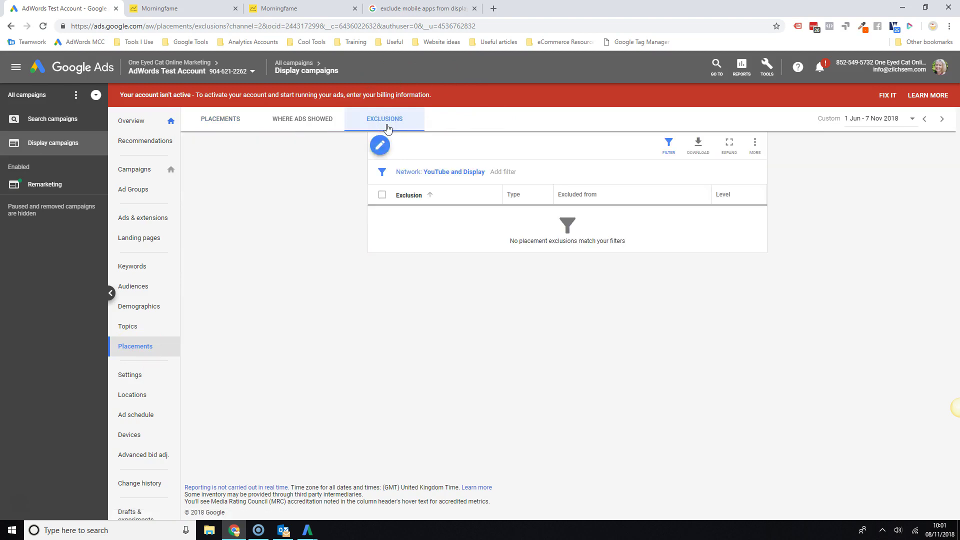
# Exclude adsenseformobiles.com as a site placement for the Remarketing campaign and save
pyautogui.click(381, 146)
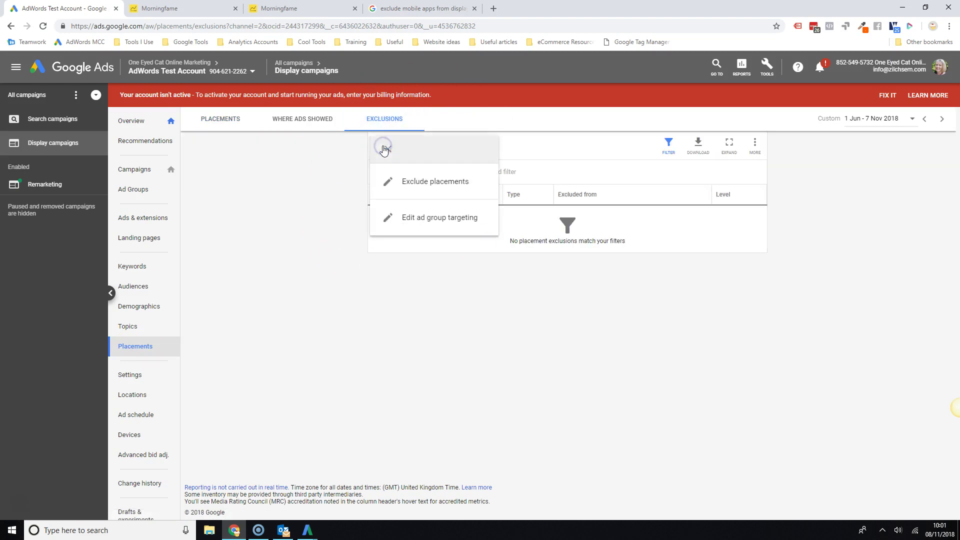
pyautogui.click(435, 182)
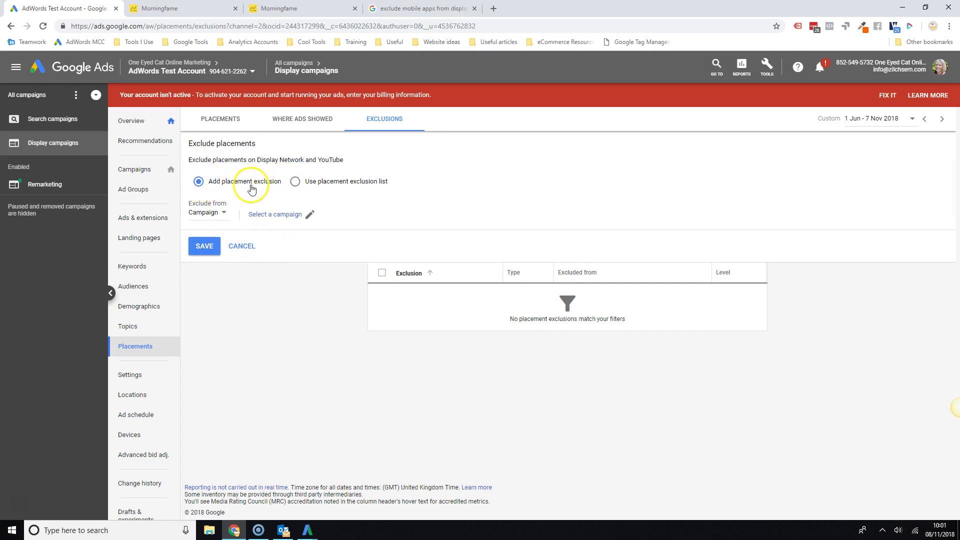
pyautogui.click(293, 214)
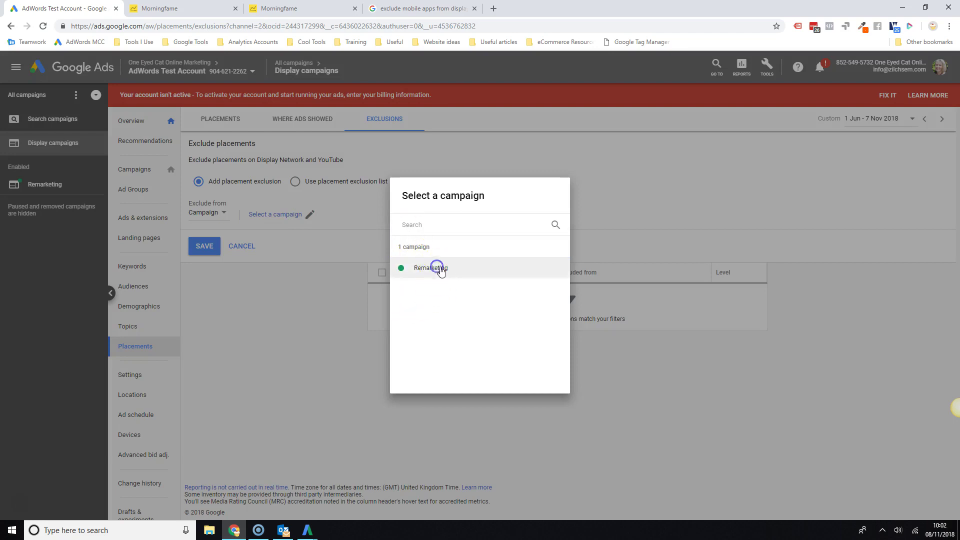
pyautogui.click(439, 269)
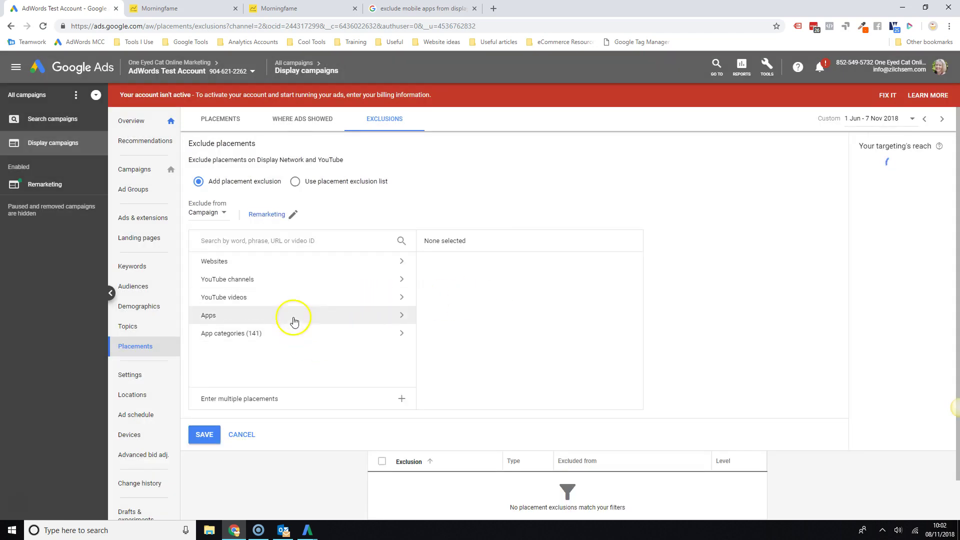
pyautogui.click(247, 263)
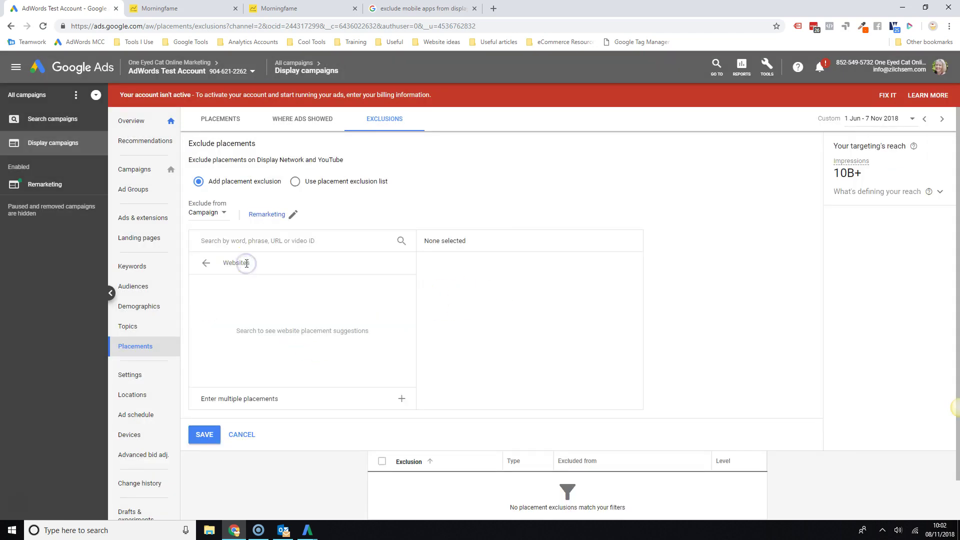
pyautogui.click(401, 398)
pyautogui.write('ads')
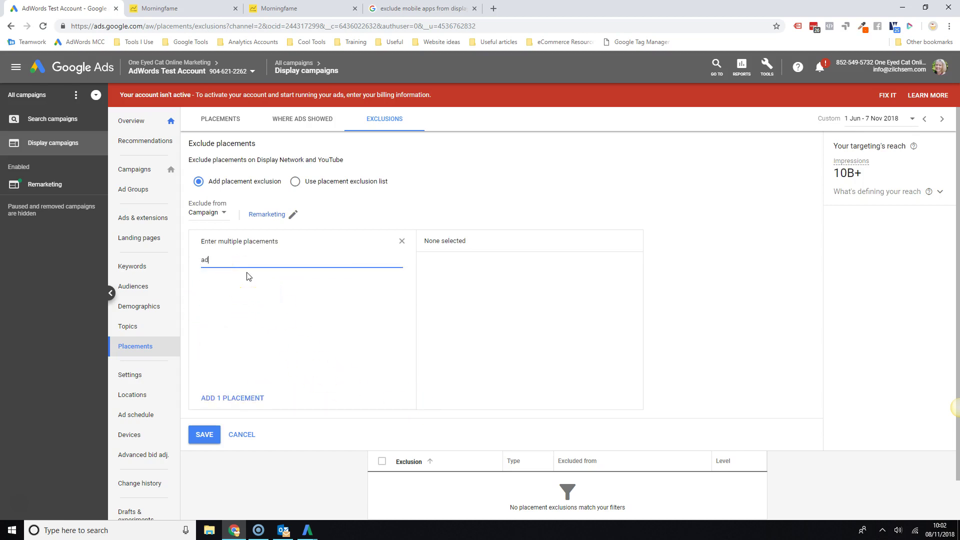
pyautogui.write('enseformobiles.')
pyautogui.write('com')
pyautogui.click(225, 398)
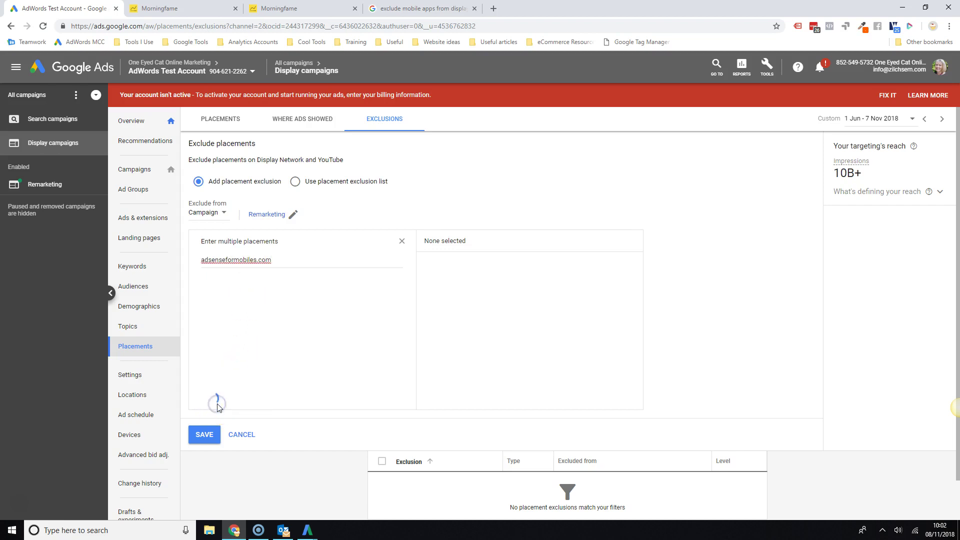
pyautogui.click(204, 434)
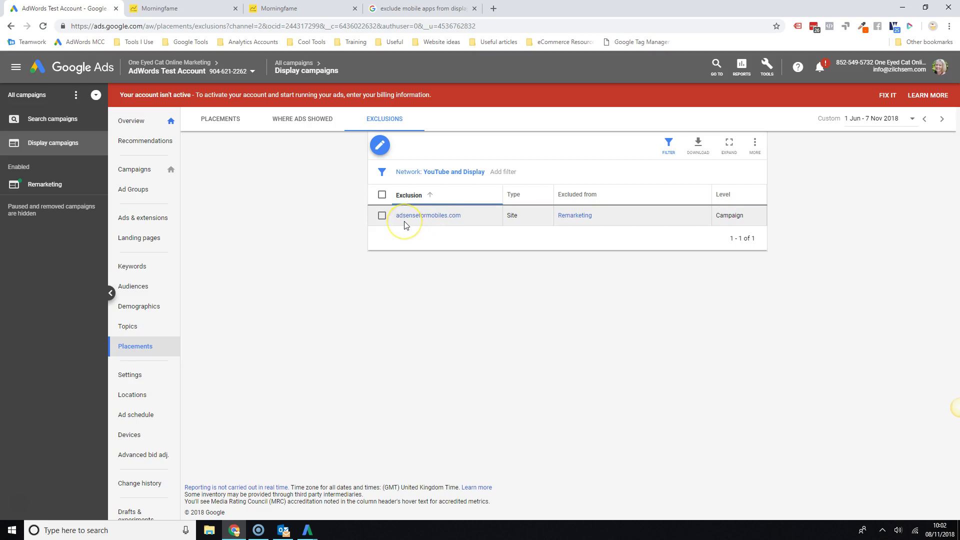
pyautogui.click(310, 122)
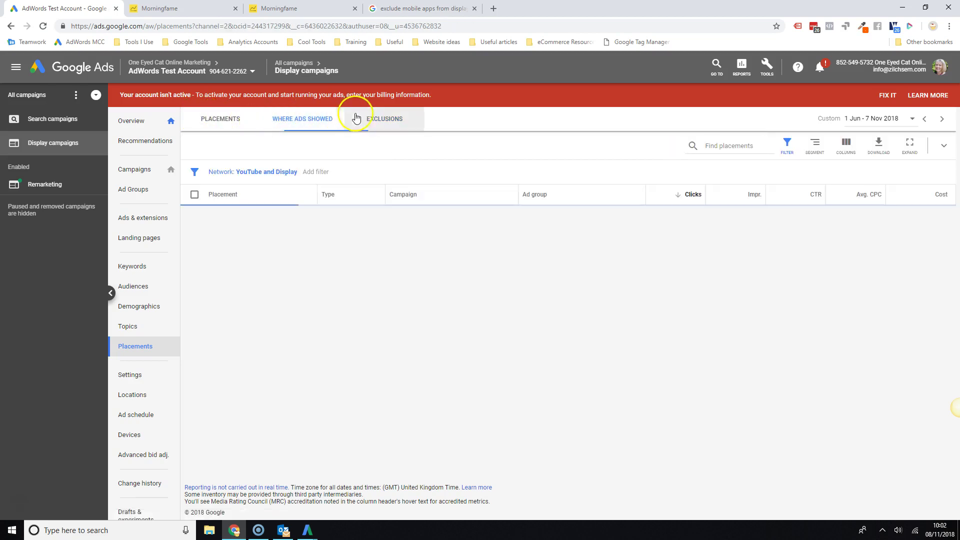
pyautogui.click(383, 118)
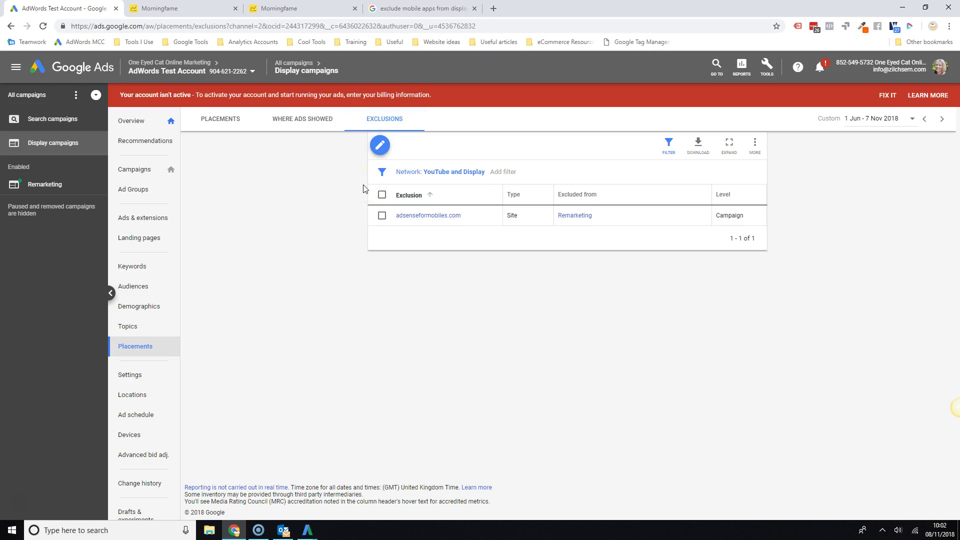
# Open the Remarketing campaign's settings with Additional settings expanded to show devices
pyautogui.click(131, 375)
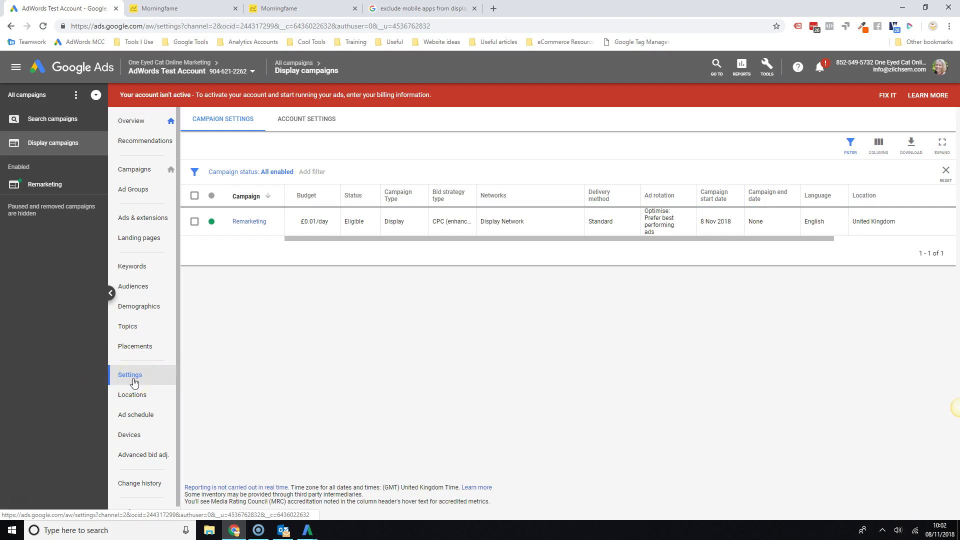
pyautogui.click(249, 222)
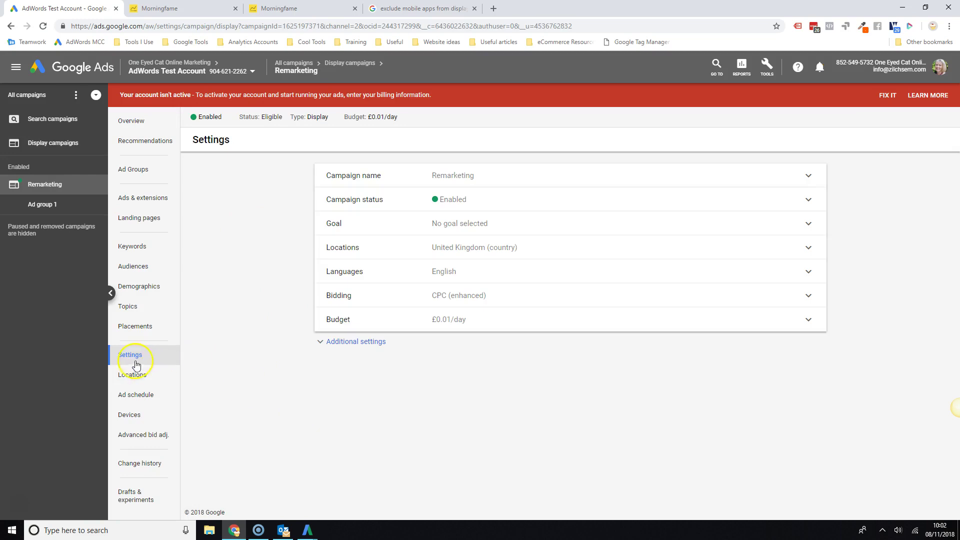
pyautogui.click(320, 343)
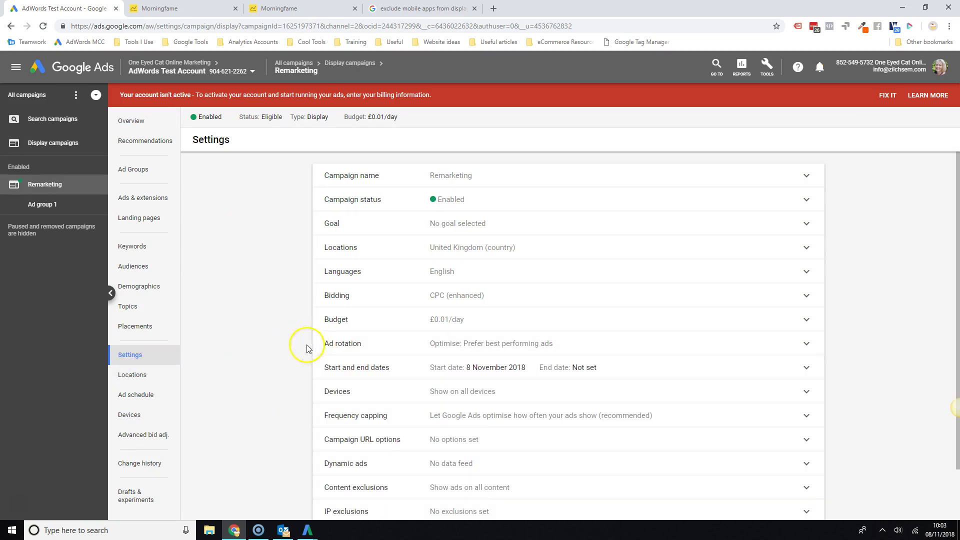
# Limit Remarketing to computers, mobile web and tablet web, dropping all app device options
pyautogui.click(809, 392)
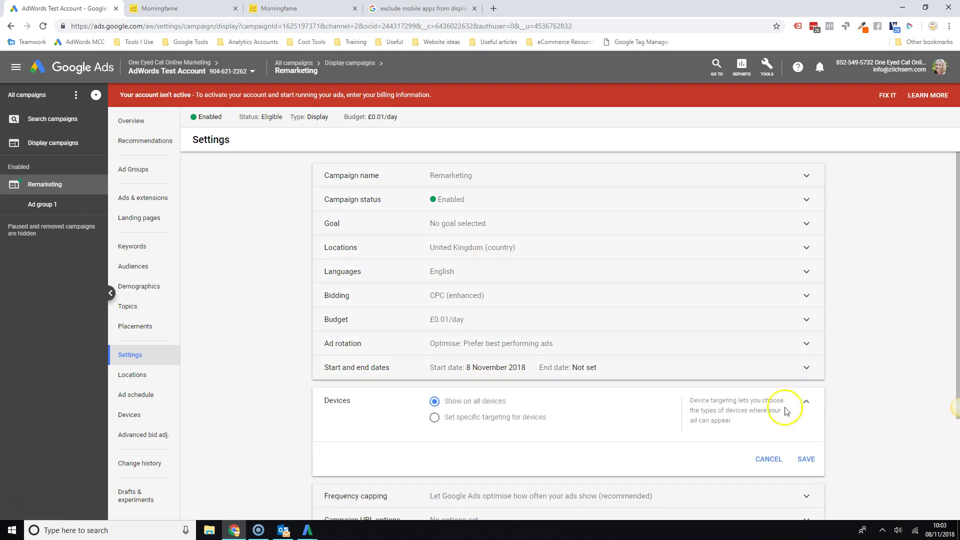
pyautogui.scroll(-2, 807, 397)
pyautogui.click(435, 318)
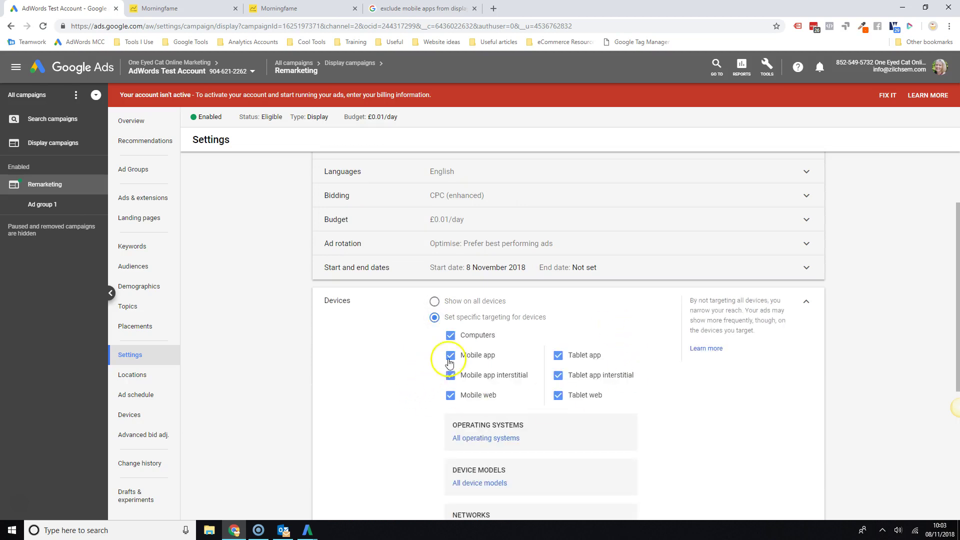
pyautogui.click(450, 355)
pyautogui.click(450, 375)
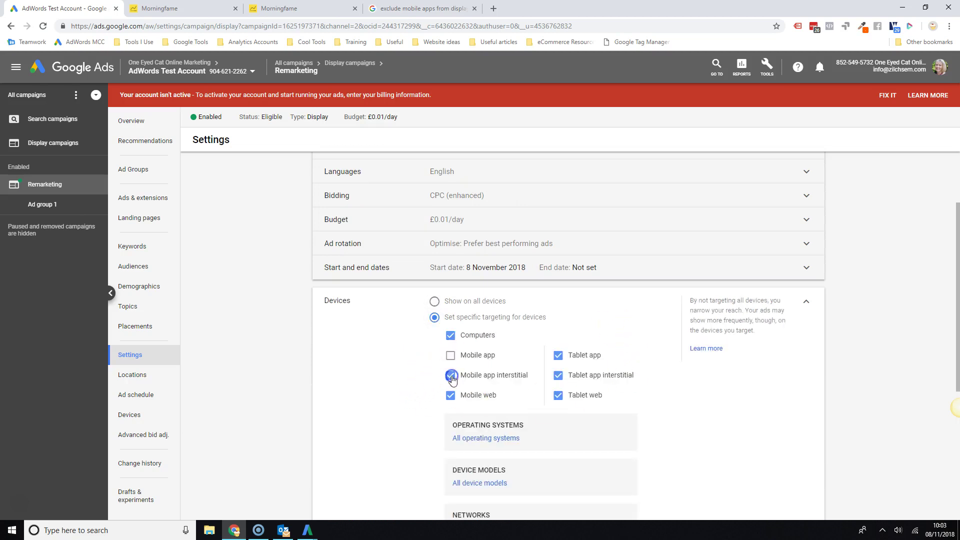
pyautogui.click(558, 355)
pyautogui.click(558, 375)
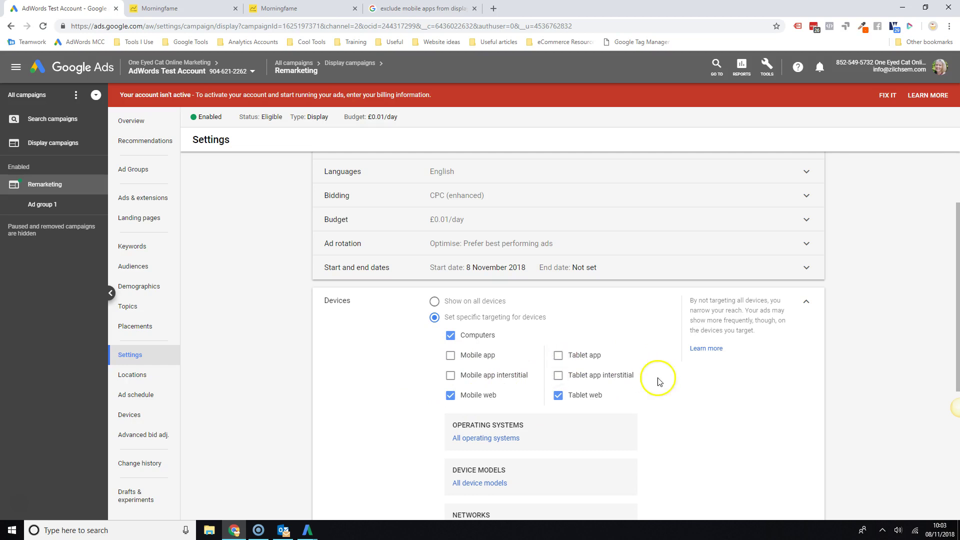
pyautogui.scroll(-1, 659, 381)
pyautogui.scroll(-1, 658, 382)
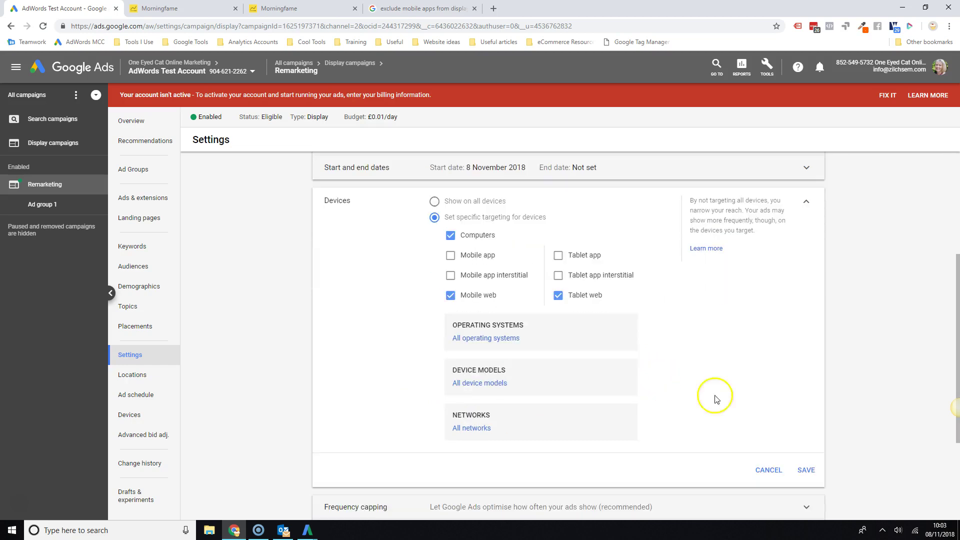
pyautogui.click(807, 468)
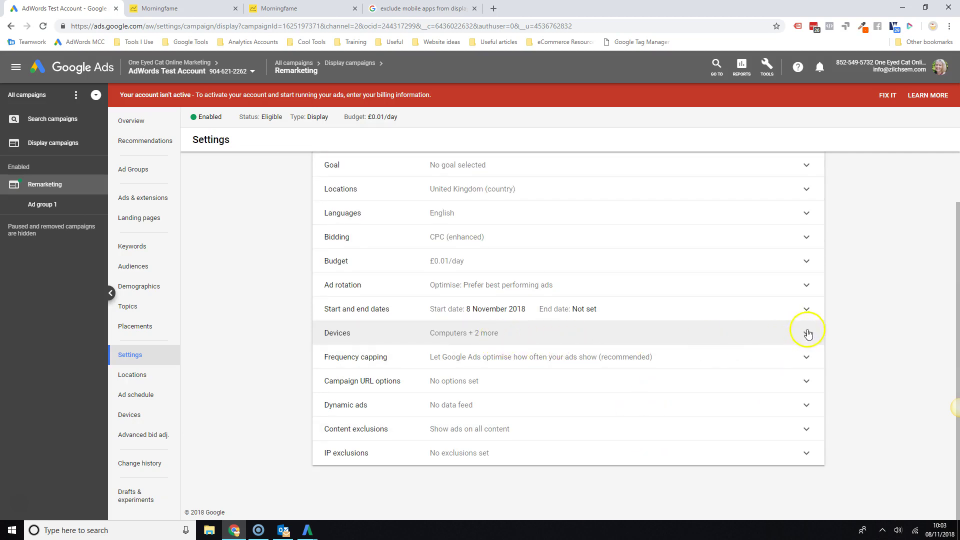
pyautogui.click(808, 333)
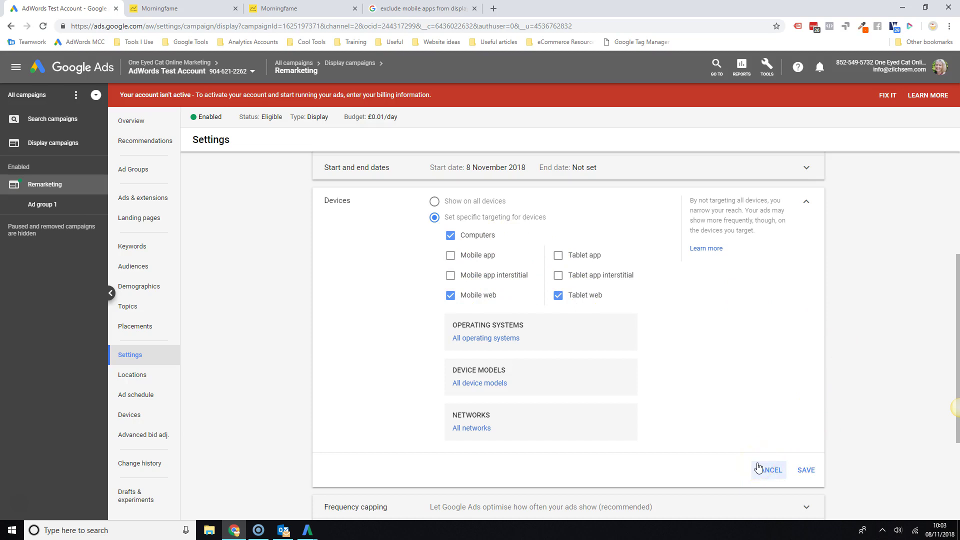
pyautogui.click(805, 470)
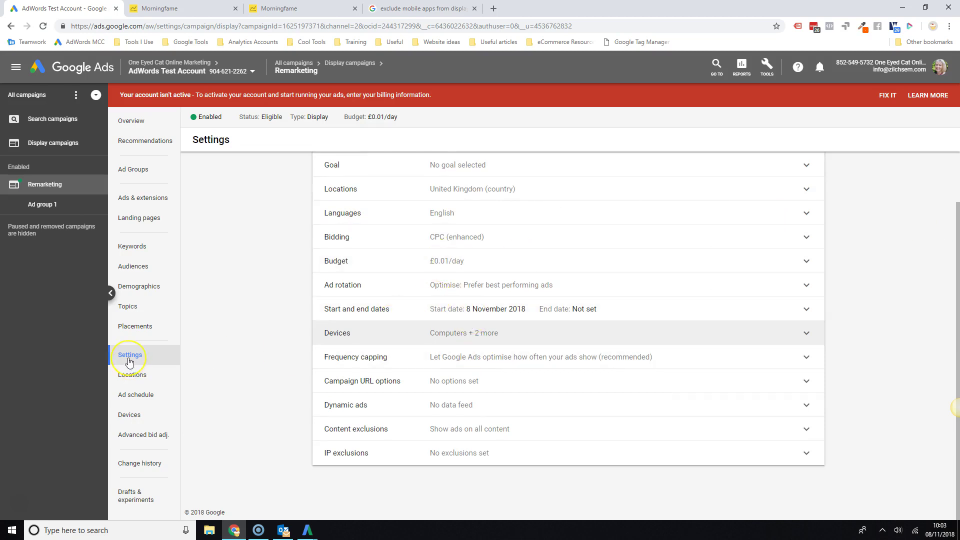
# Show Remarketing's placement exclusions tab, listing the adsenseformobiles.com site exclusion
pyautogui.click(136, 327)
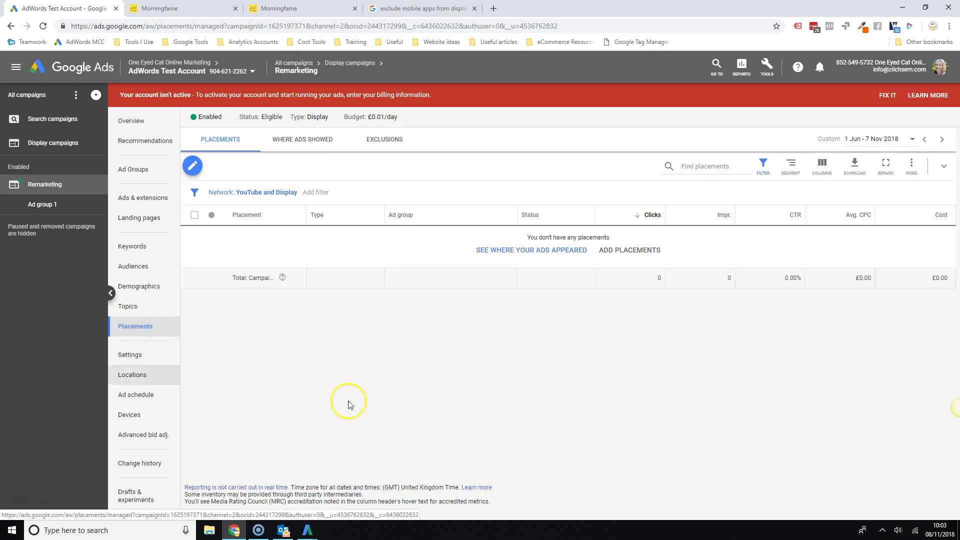
pyautogui.click(385, 139)
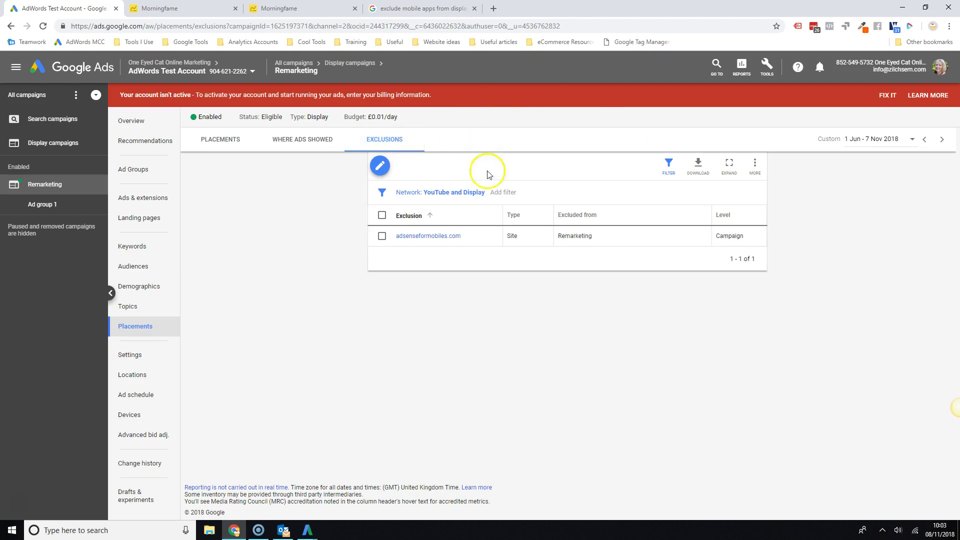
# Start a placement exclusion and expand the Apple App Store app categories
pyautogui.click(381, 167)
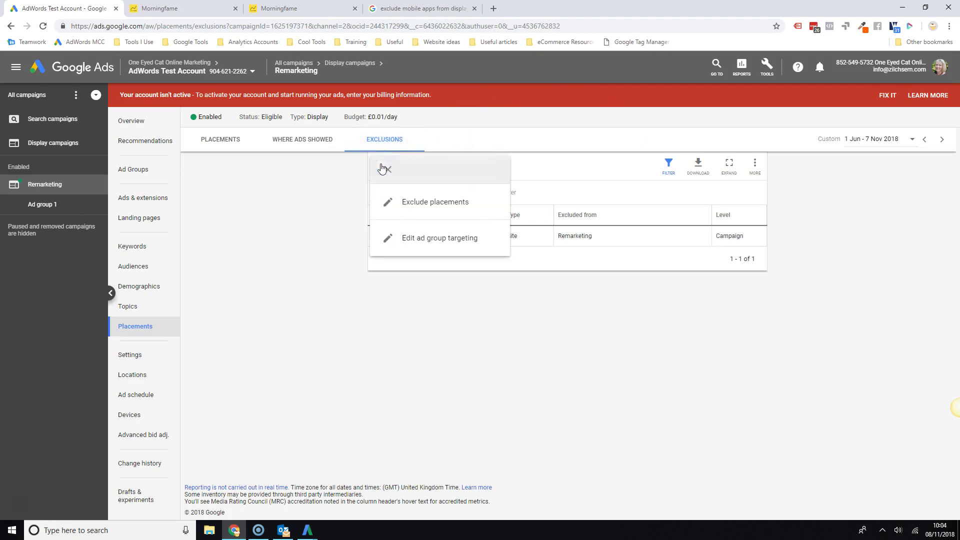
pyautogui.click(464, 202)
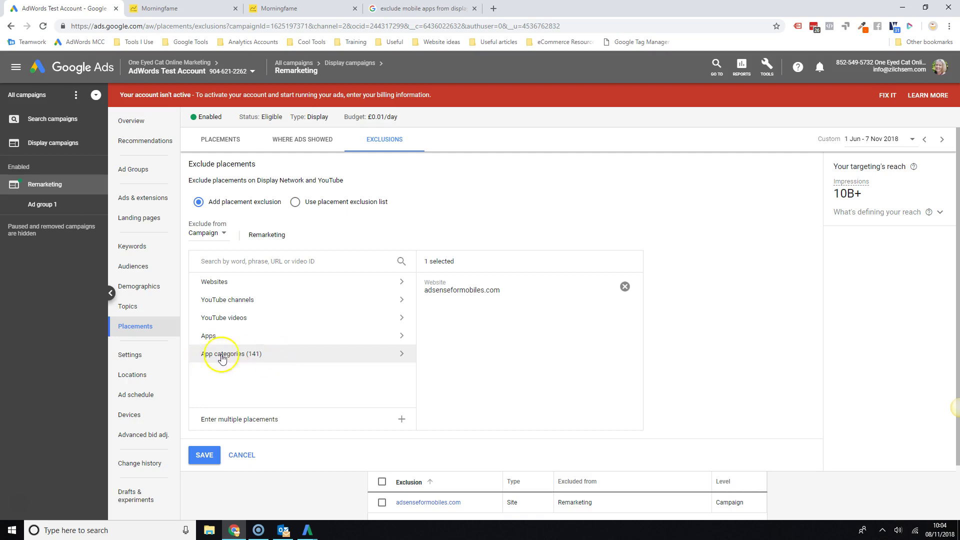
pyautogui.click(247, 354)
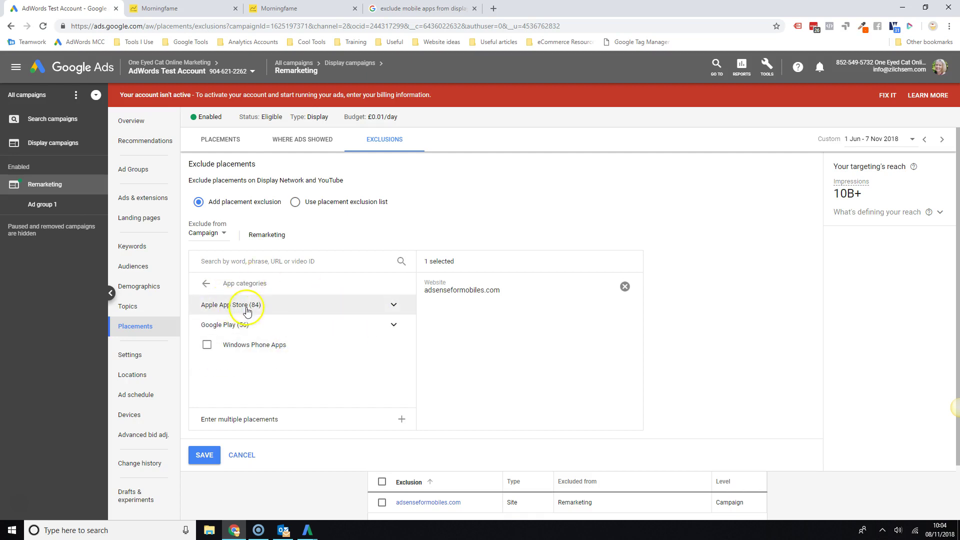
pyautogui.click(393, 305)
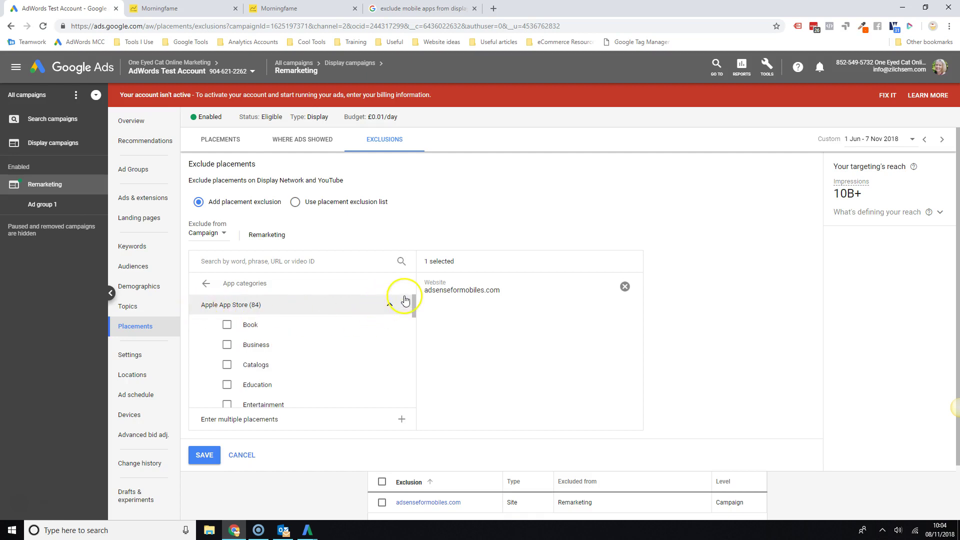
pyautogui.click(392, 305)
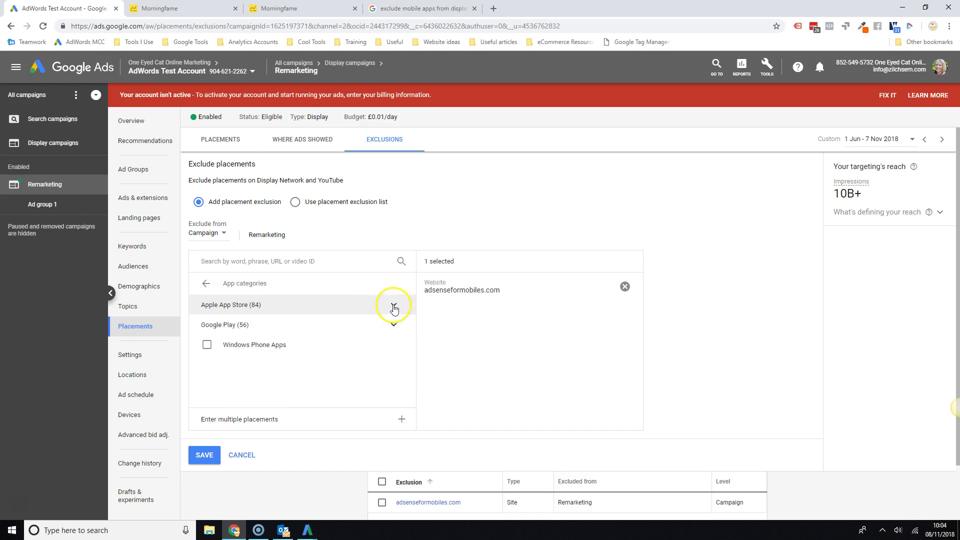
pyautogui.click(394, 307)
# Exclude Book, Business, Catalogs, Education, Entertainment, Finance and Food & Drink categories
pyautogui.click(226, 324)
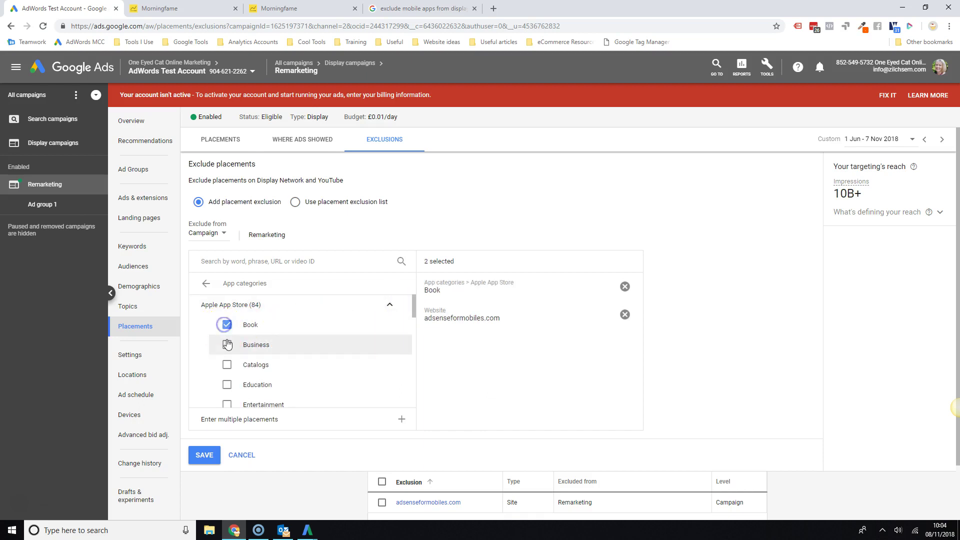
pyautogui.click(227, 344)
pyautogui.click(227, 364)
pyautogui.click(228, 385)
pyautogui.click(227, 404)
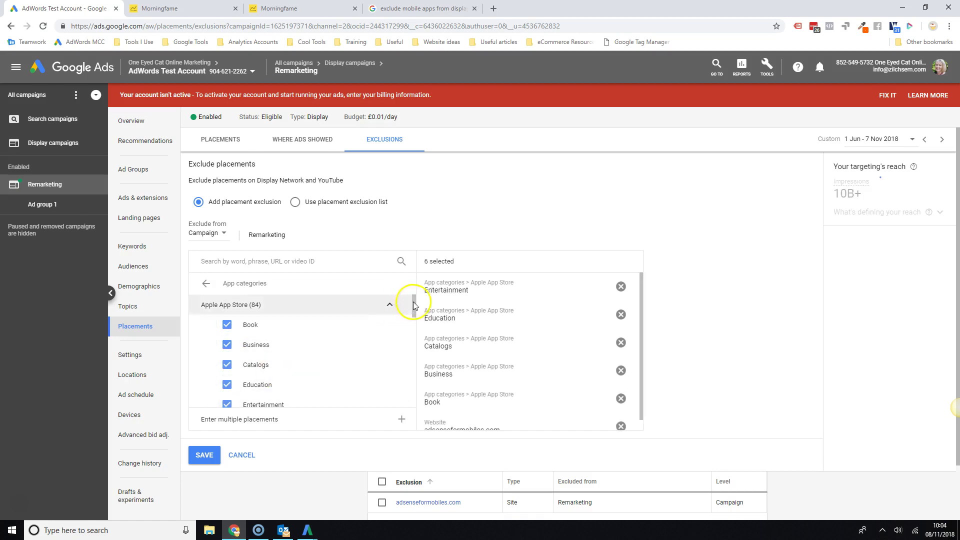
pyautogui.moveTo(413, 304); pyautogui.dragTo(413, 330)
pyautogui.click(226, 316)
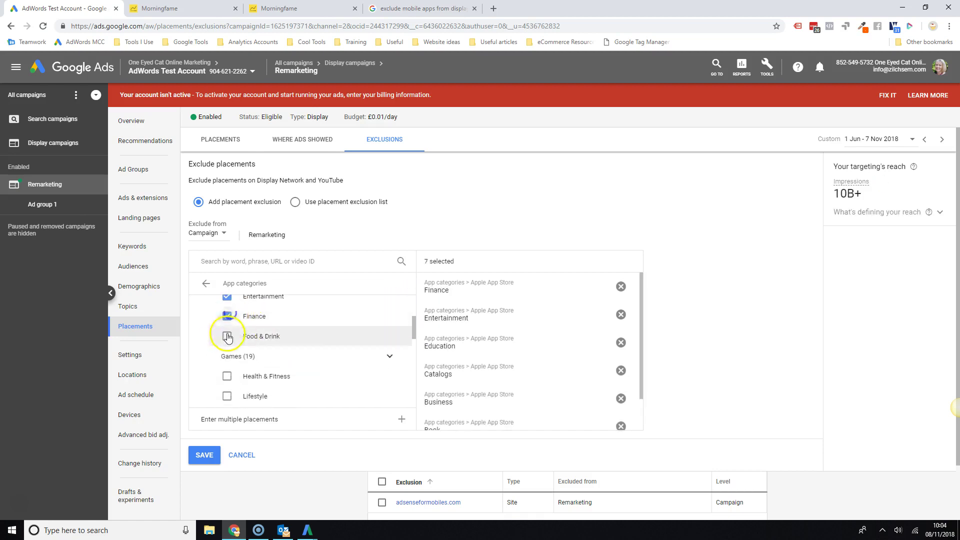
pyautogui.click(228, 336)
# Exclude the Games Action, Adventure and Arcade subcategories and save the exclusions
pyautogui.click(390, 357)
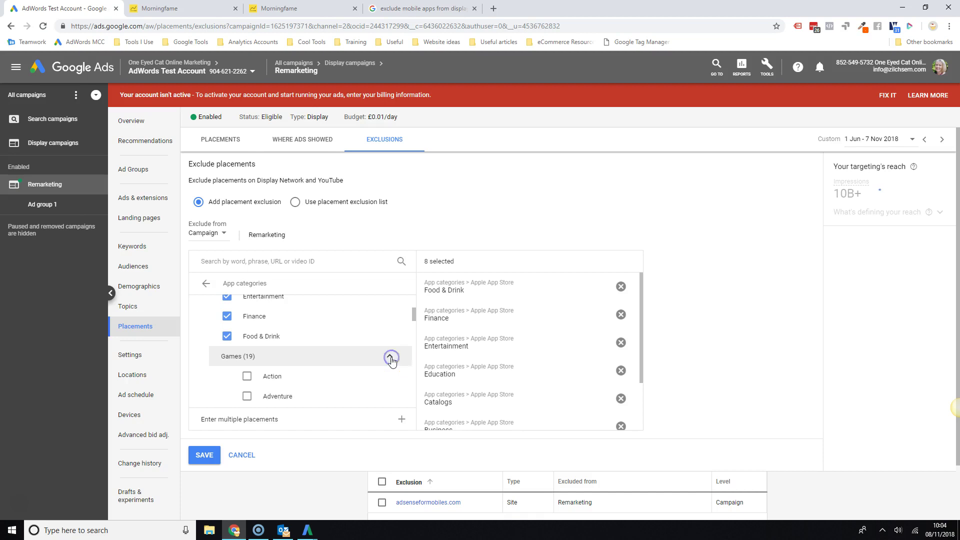
pyautogui.moveTo(414, 315); pyautogui.dragTo(414, 321)
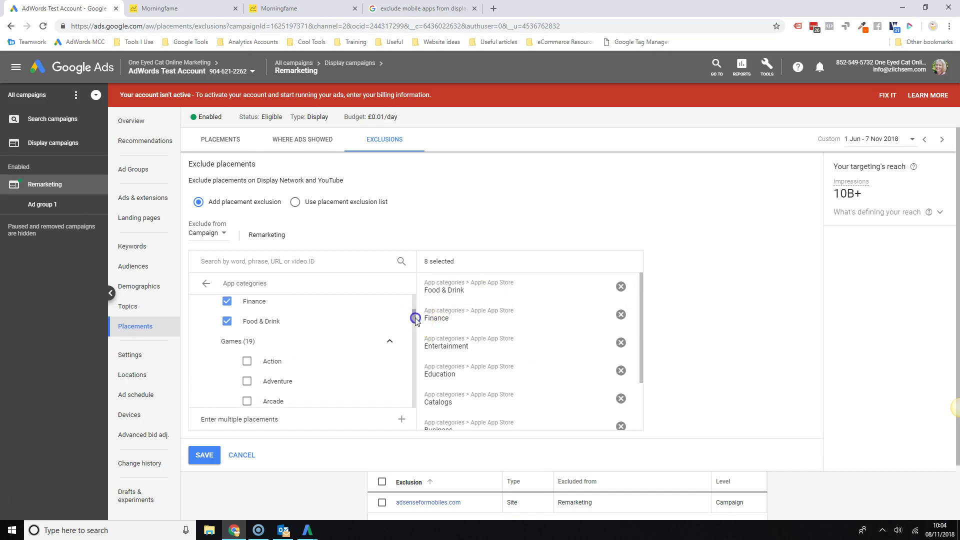
pyautogui.click(247, 356)
pyautogui.click(246, 377)
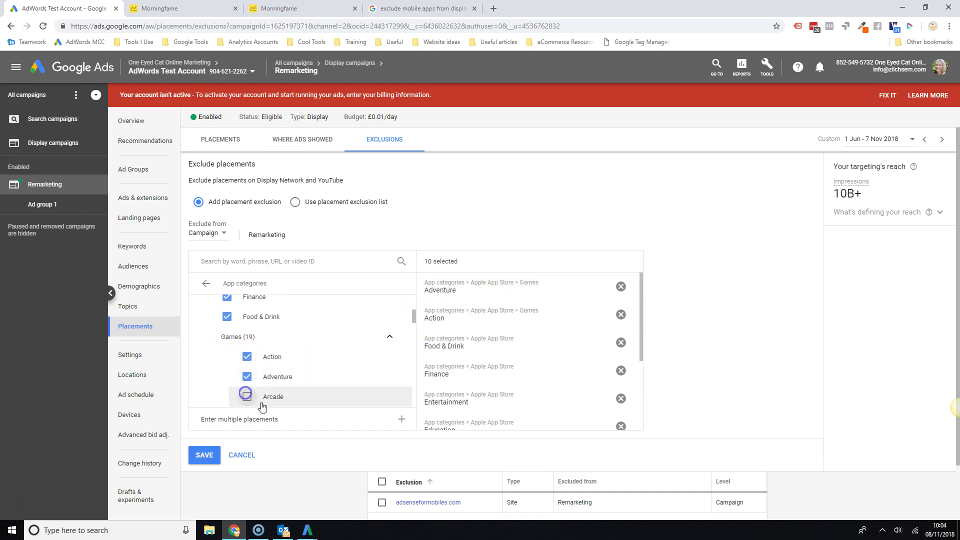
pyautogui.click(247, 396)
pyautogui.moveTo(413, 321); pyautogui.dragTo(414, 371)
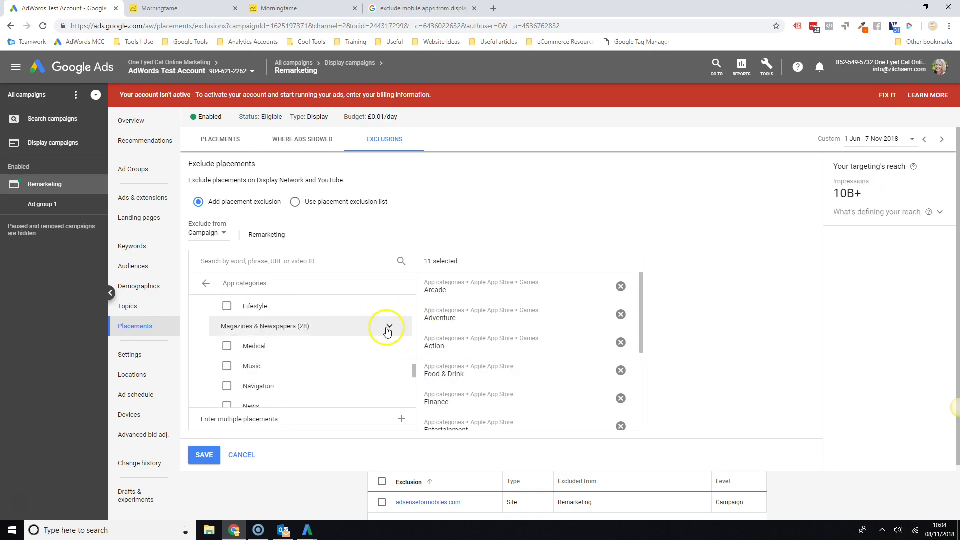
pyautogui.moveTo(414, 371)
pyautogui.mouseDown()
pyautogui.moveTo(415, 407)
pyautogui.moveTo(413, 289)
pyautogui.mouseUp()
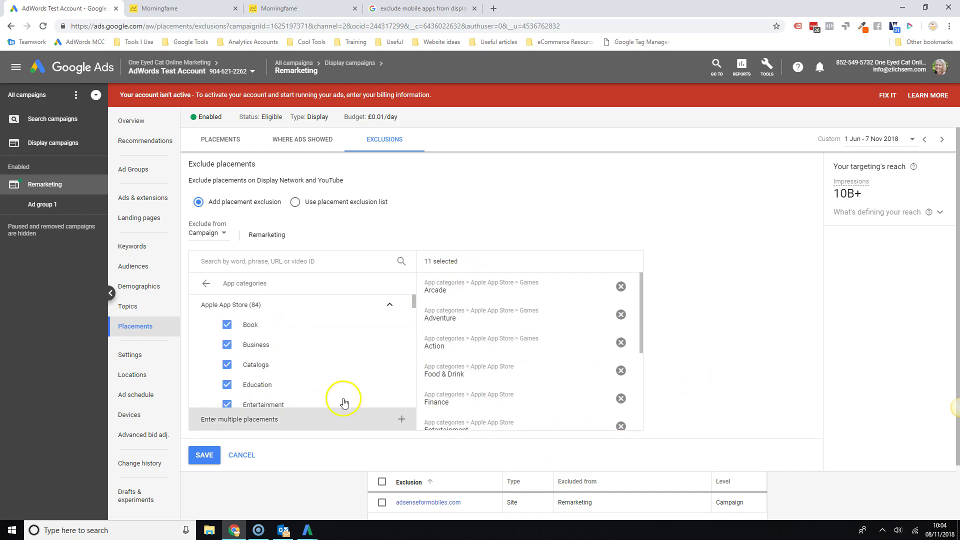
pyautogui.click(204, 455)
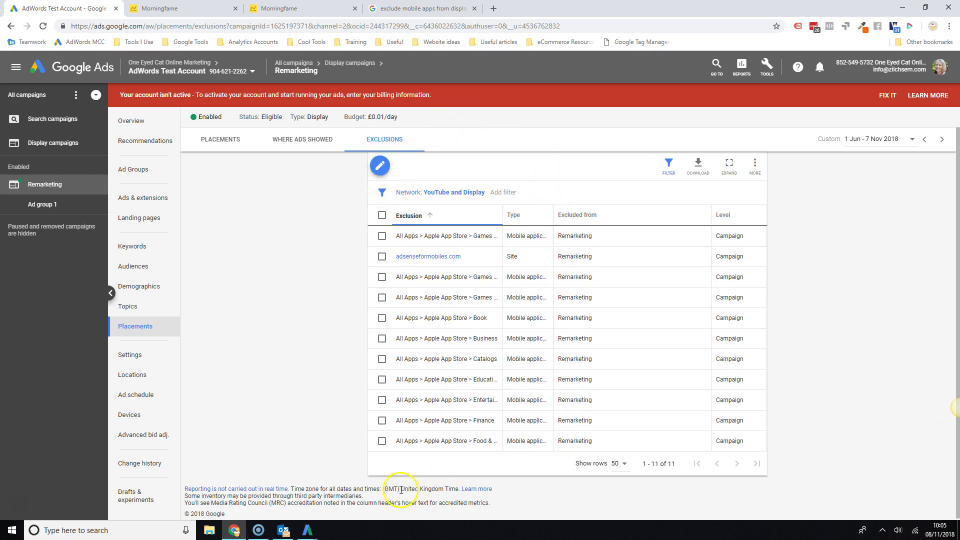
pyautogui.moveTo(307, 530)
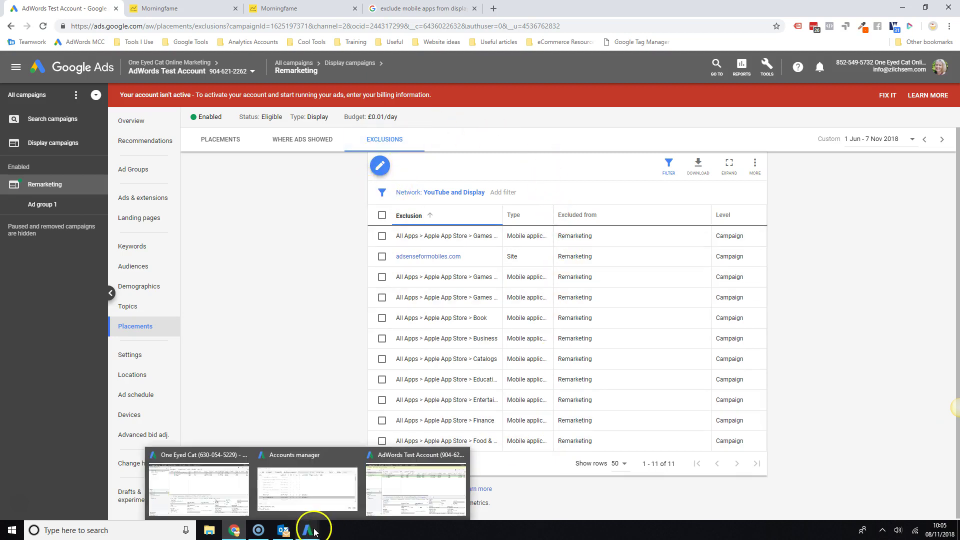
# Switch to the test account's AdWords Editor window and dismiss the review-changes notice
pyautogui.click(308, 531)
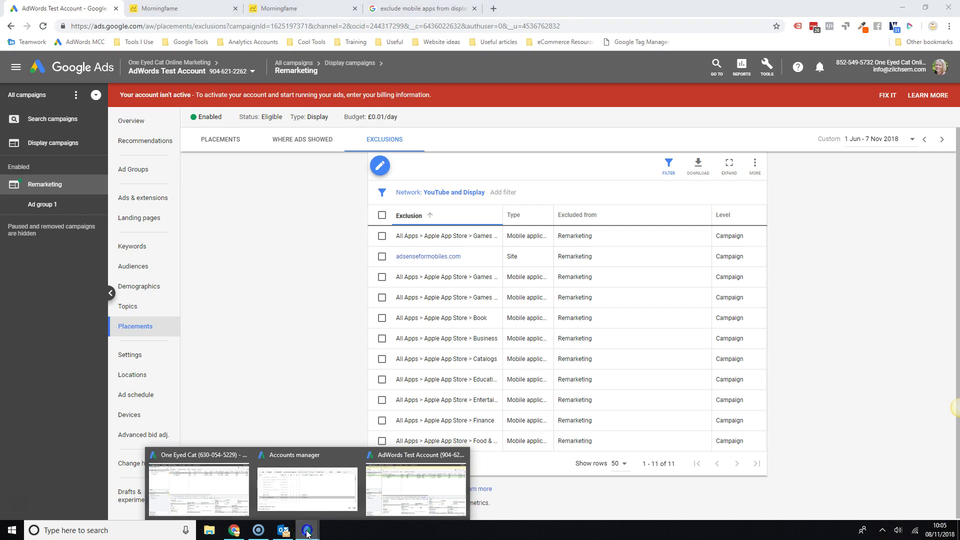
pyautogui.click(415, 491)
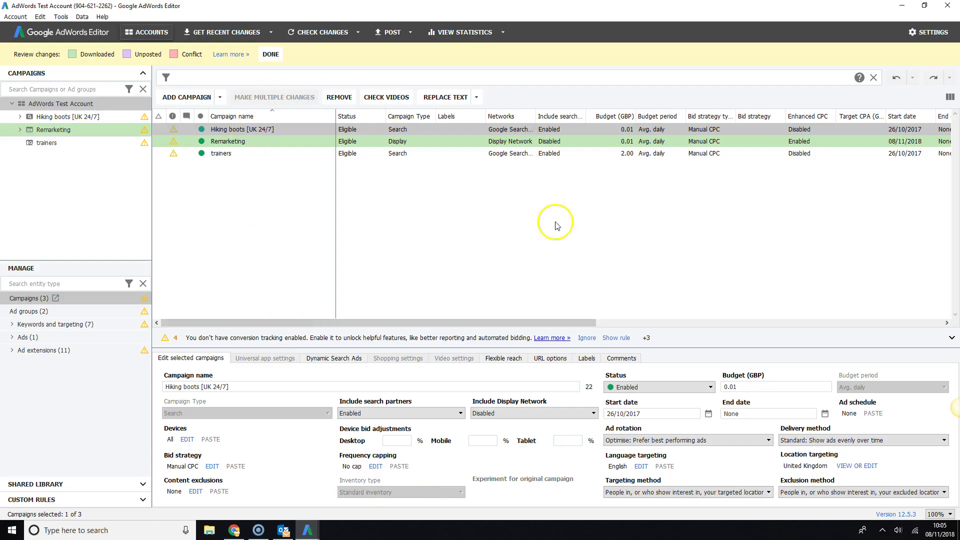
pyautogui.click(273, 54)
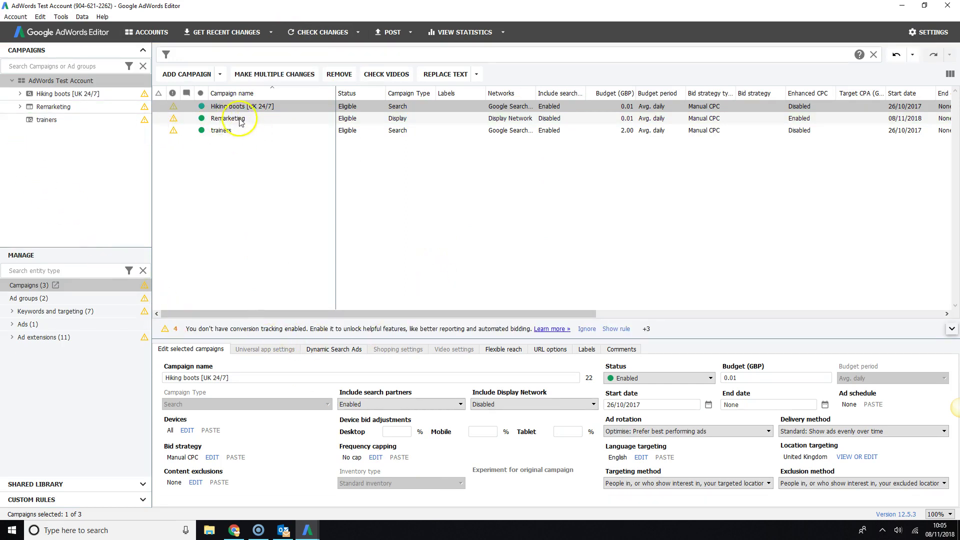
# Show Remarketing's Negative mobile app categories list under Keywords and targeting
pyautogui.click(71, 106)
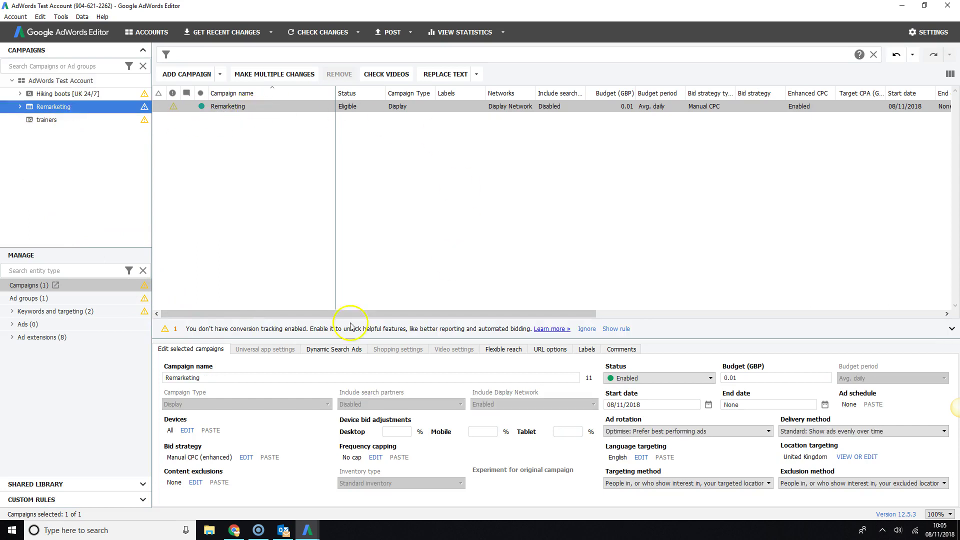
pyautogui.click(12, 311)
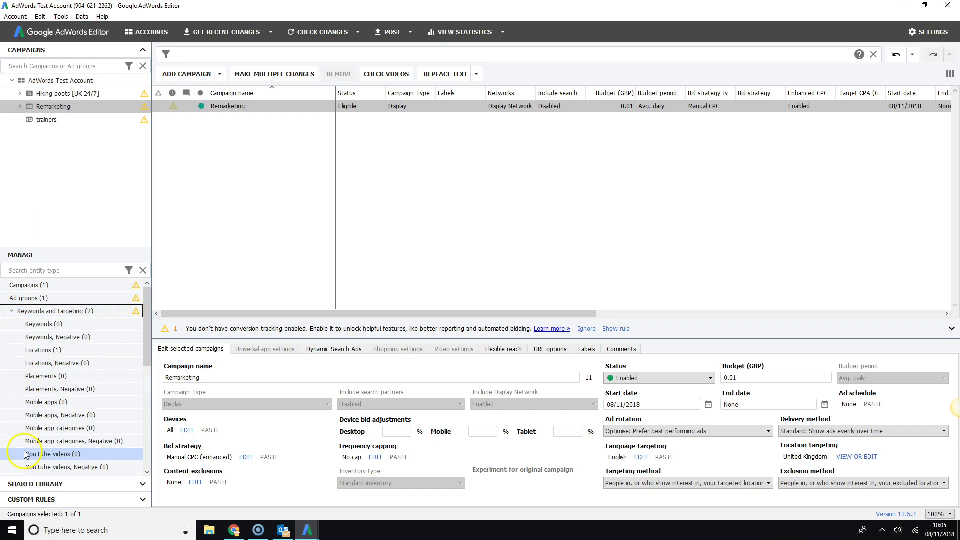
pyautogui.click(96, 442)
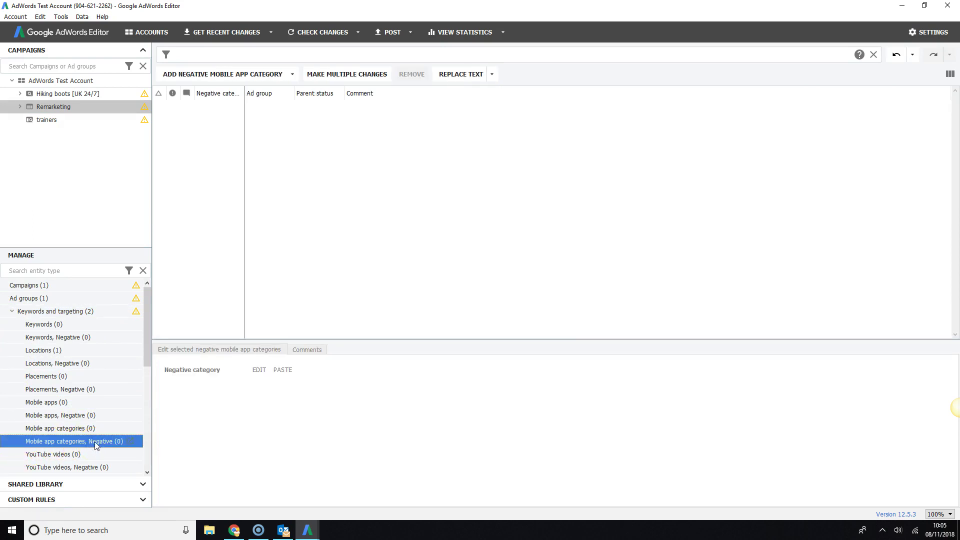
# Add All Apps as a campaign-level negative mobile app category
pyautogui.click(250, 73)
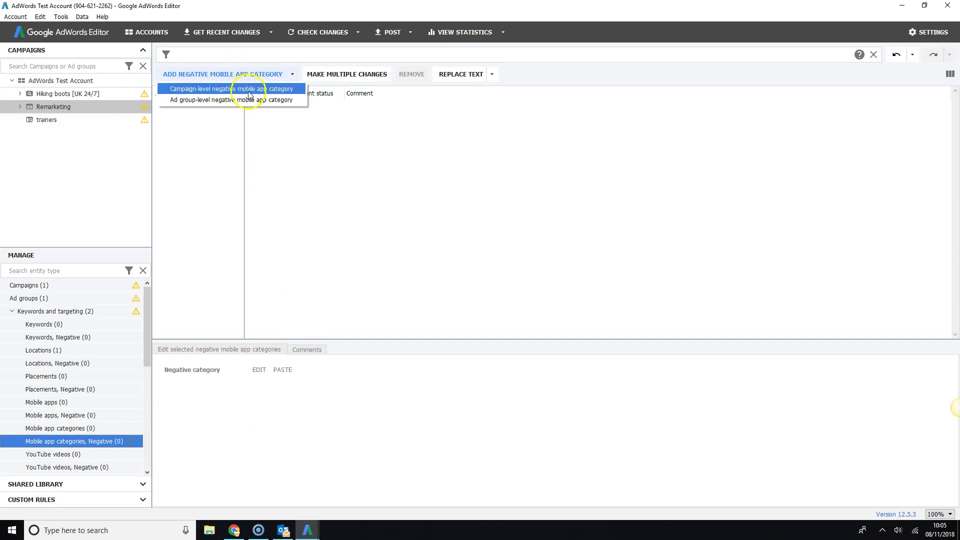
pyautogui.click(249, 90)
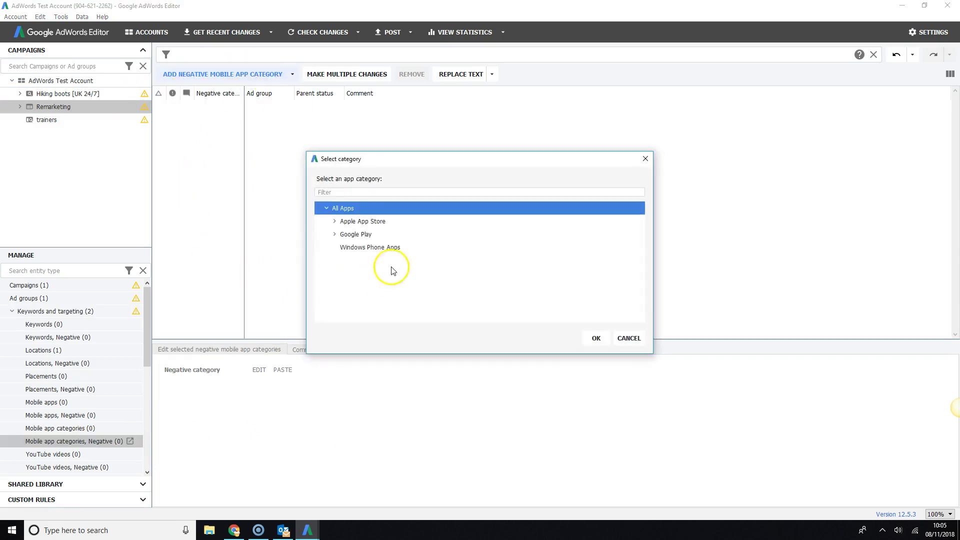
pyautogui.click(342, 208)
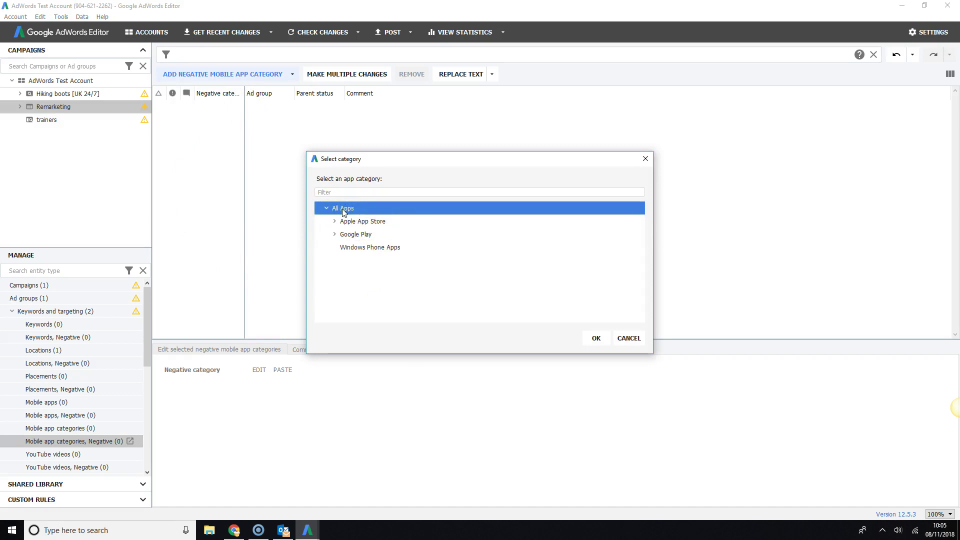
pyautogui.click(597, 337)
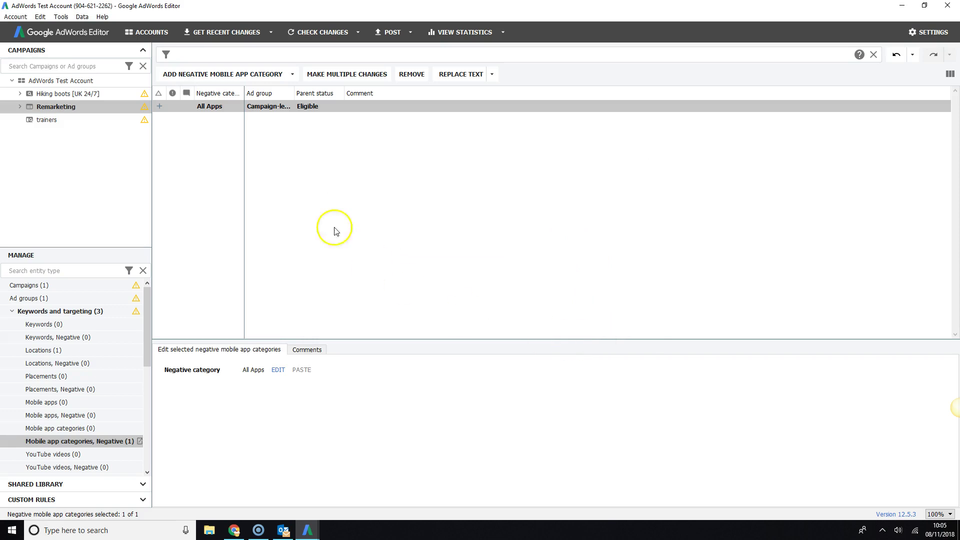
# Select the new All Apps negative category entry in the list
pyautogui.click(292, 184)
pyautogui.click(205, 108)
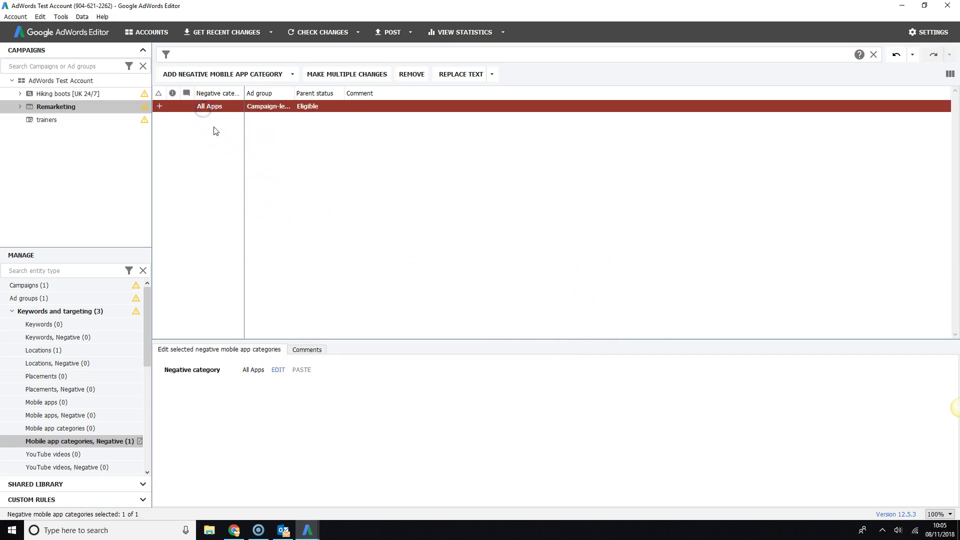
pyautogui.click(272, 188)
pyautogui.click(159, 107)
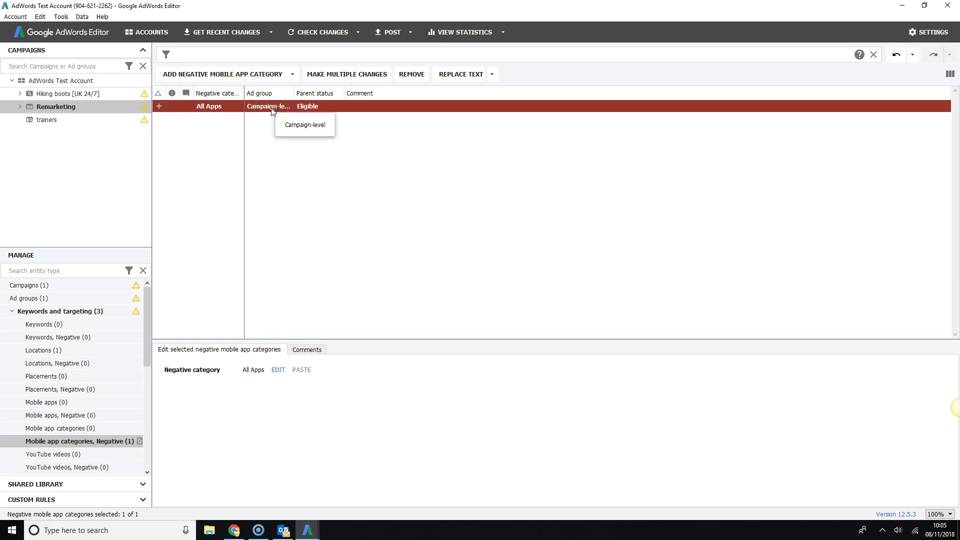
# Post the All Apps change for selected campaigns, close the summary, and return to Google Ads
pyautogui.click(391, 32)
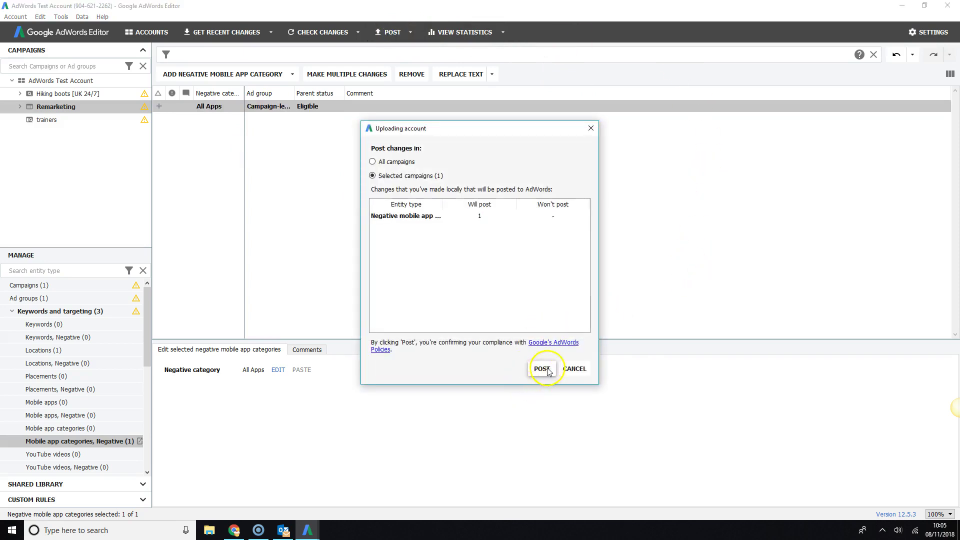
pyautogui.click(541, 368)
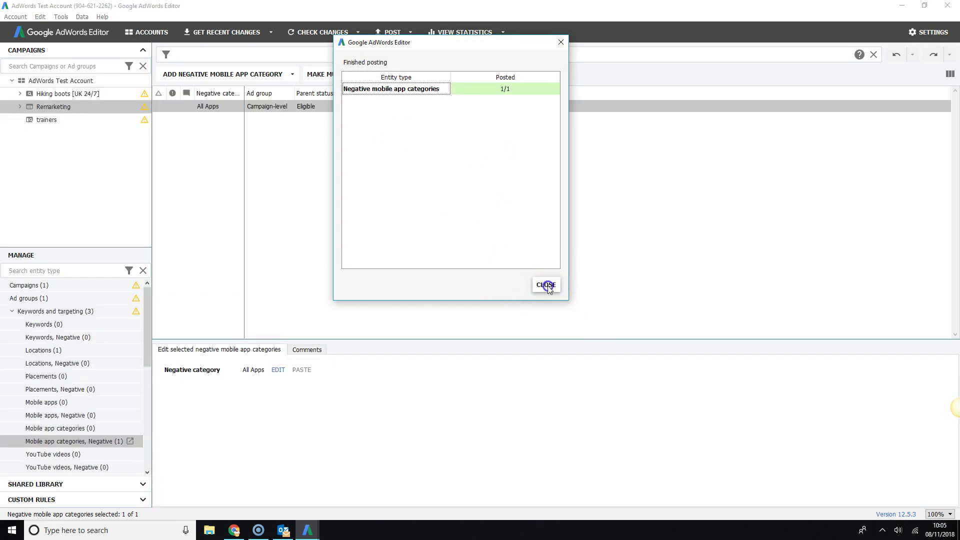
pyautogui.click(547, 286)
pyautogui.click(235, 531)
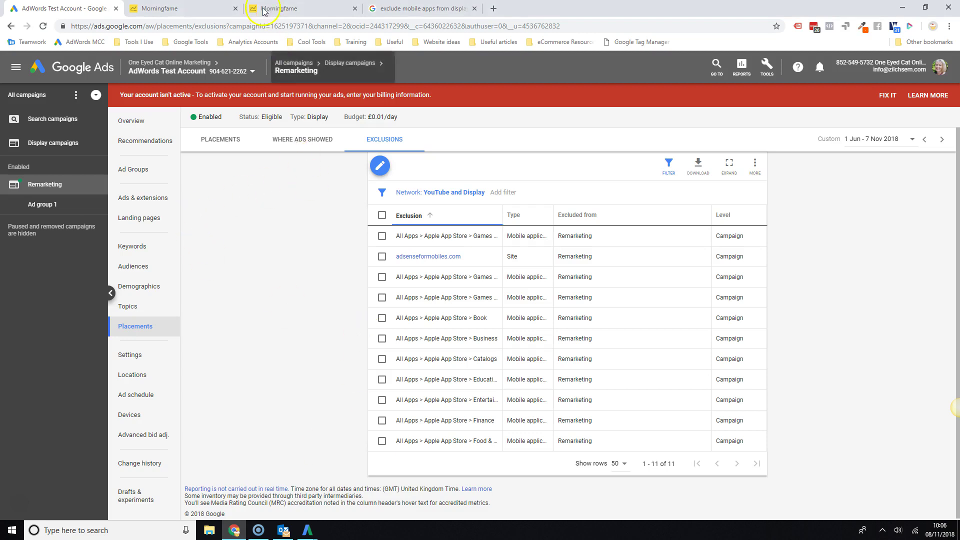
pyautogui.click(307, 530)
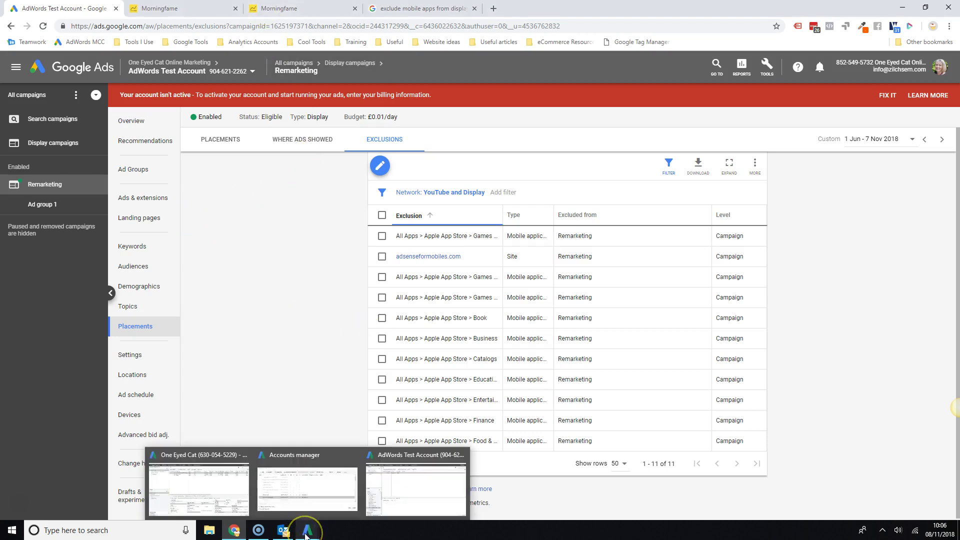